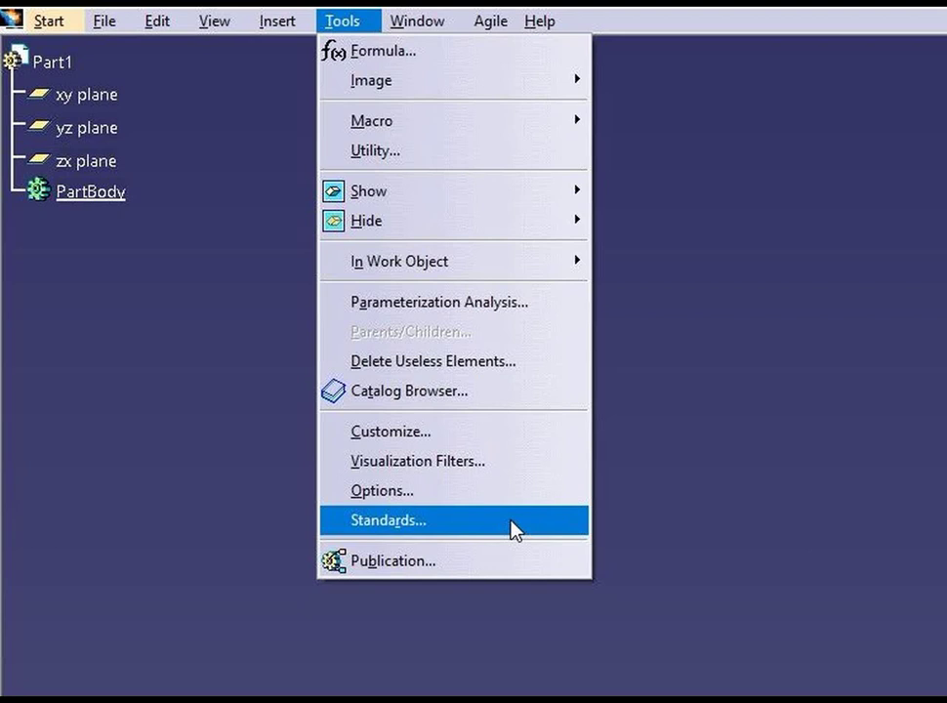
- Bring up the Standard Definition editor and list its General, drafting and thread categories
left_click(515, 529)
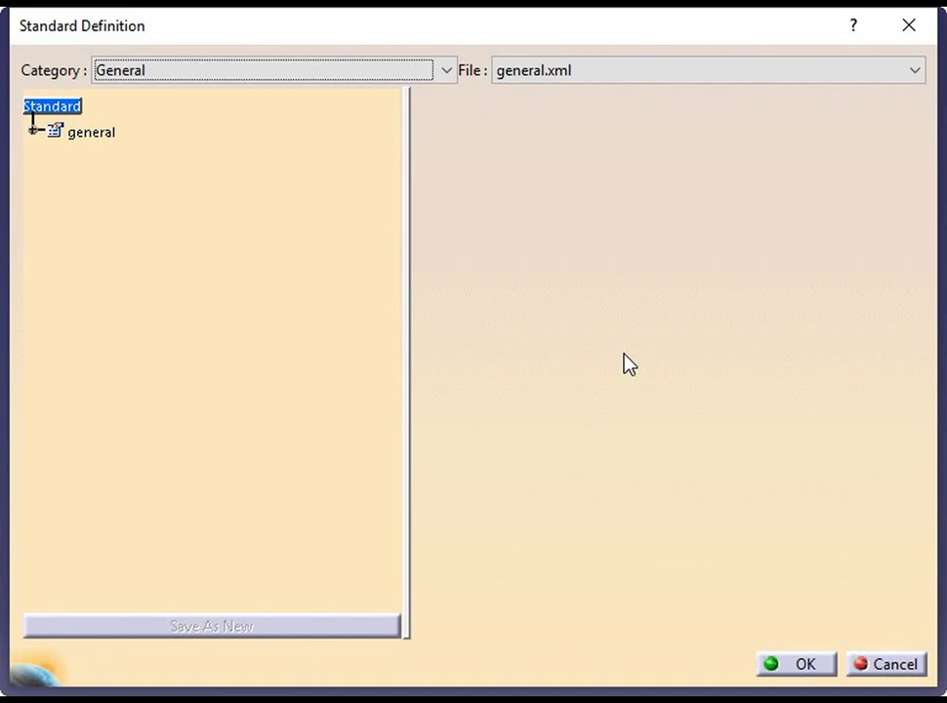
left_click(445, 71)
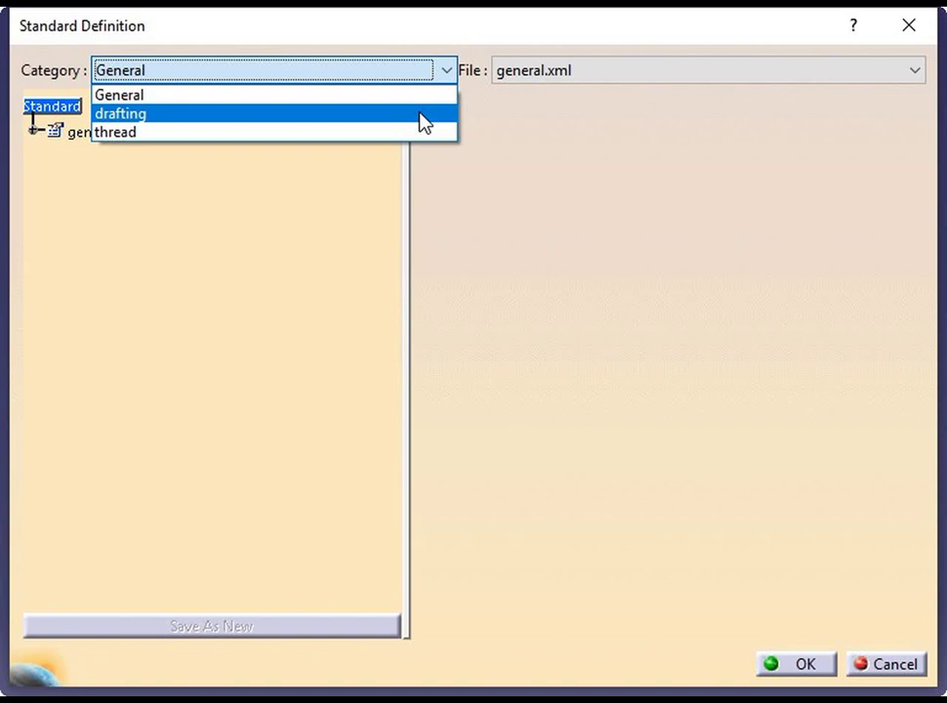
- Switch the category from General to drafting, then to thread, loading Metric_Bolt.xml
left_click(422, 121)
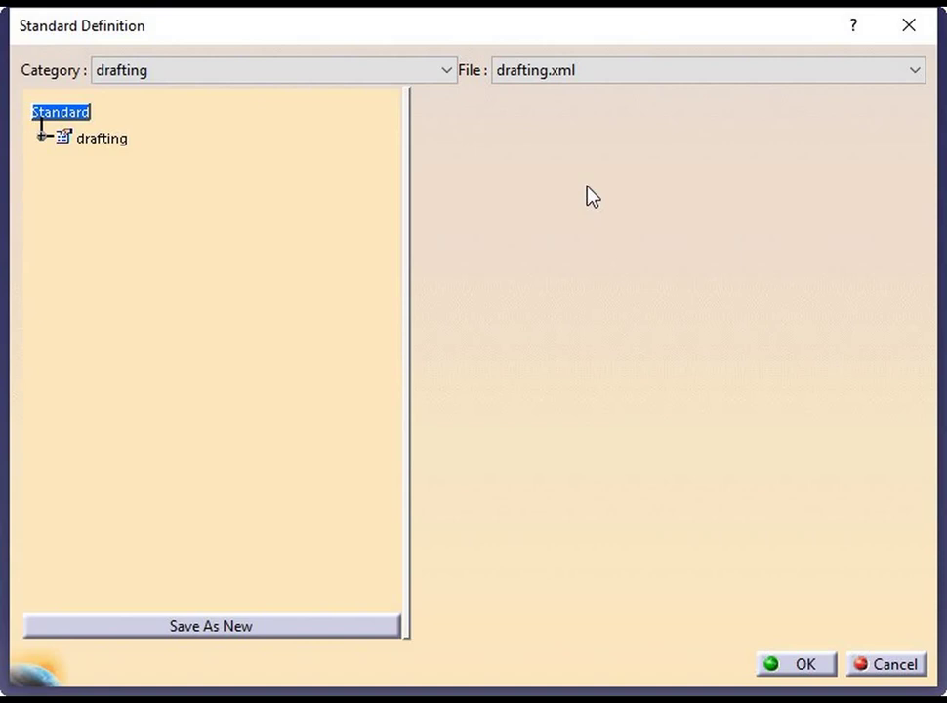
left_click(446, 71)
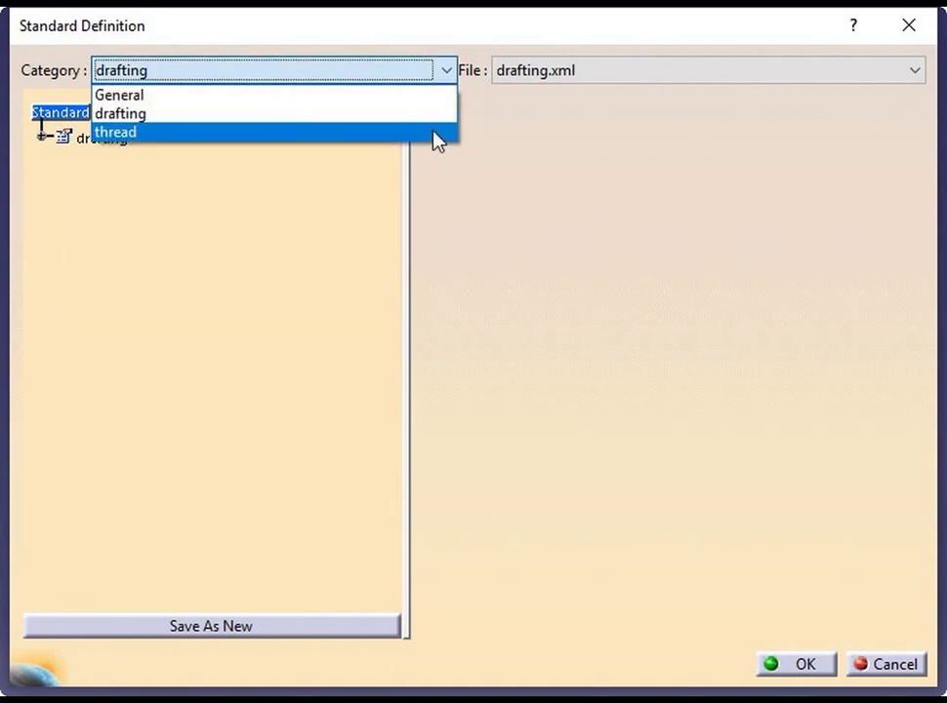
left_click(434, 130)
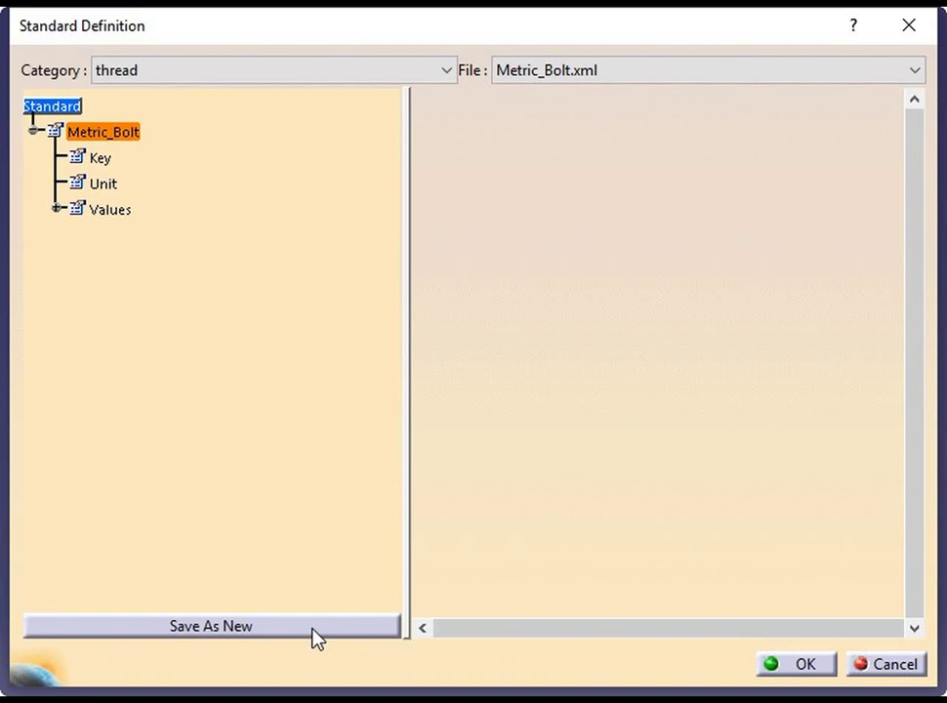
- Step through Metric_Bolt's Key and Unit (mm) entries, then expand Values into instances 1–14 onward
key("Down")
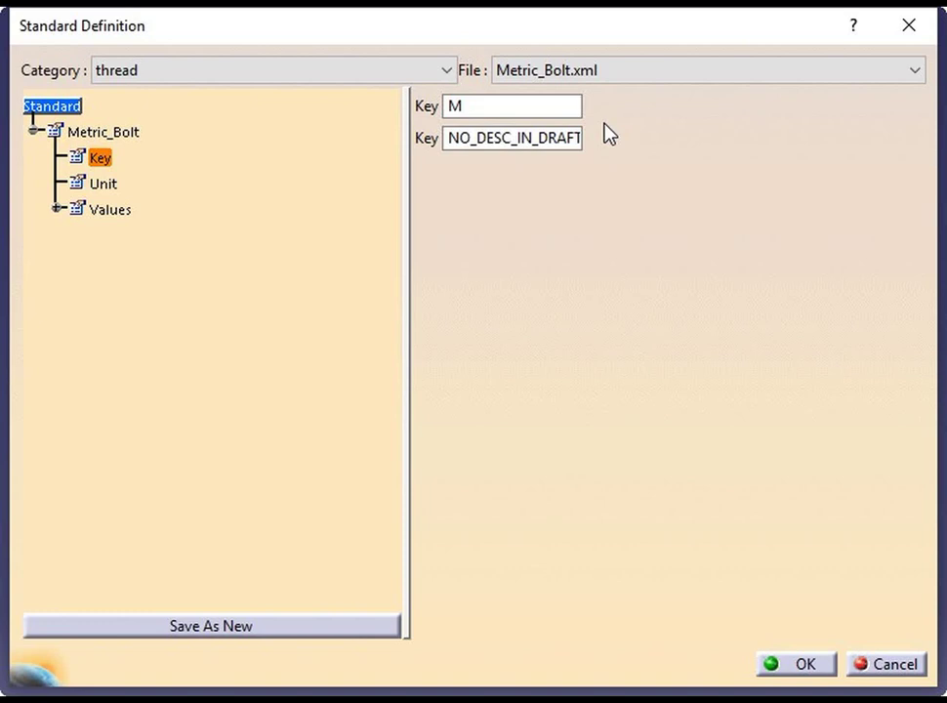
key("Down")
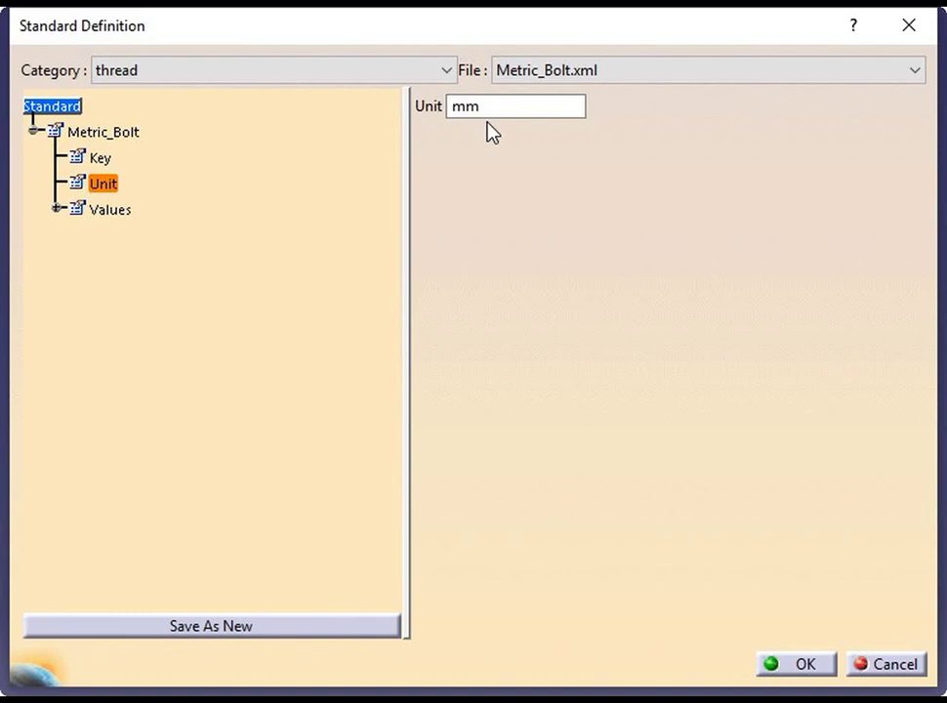
key("Down")
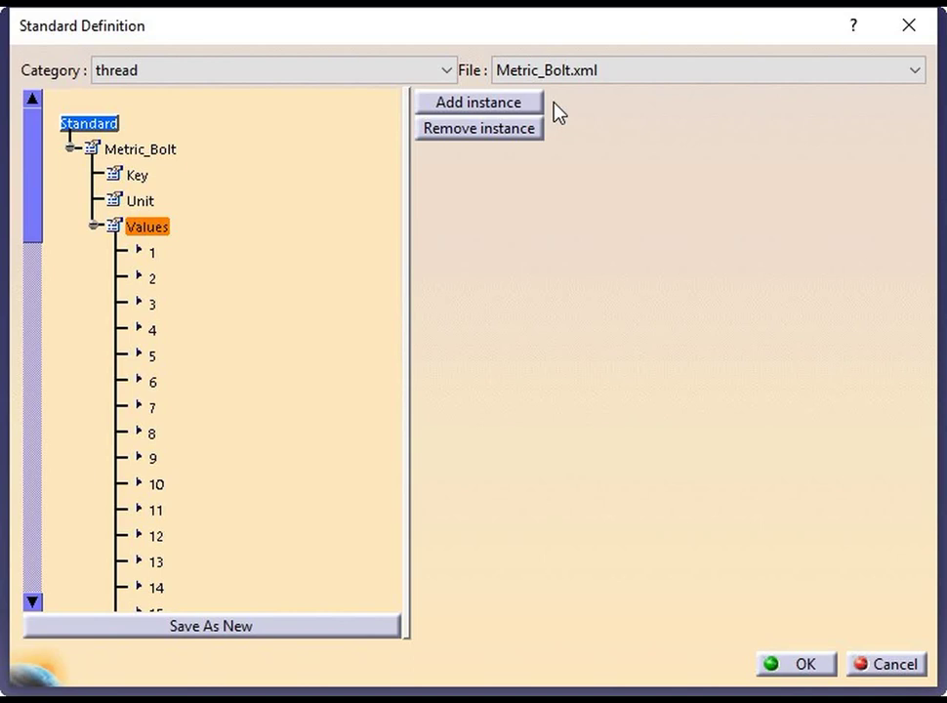
- Remove instance 68, leaving the M70x1.5 instance 67 as Metric_Bolt's last value
left_click(529, 135)
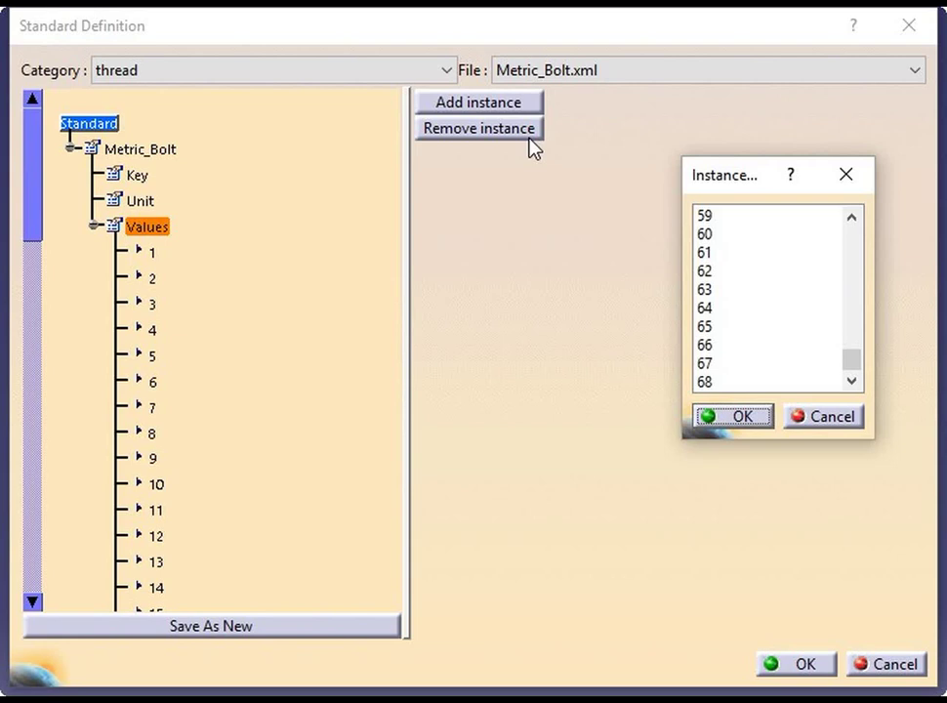
left_click(722, 381)
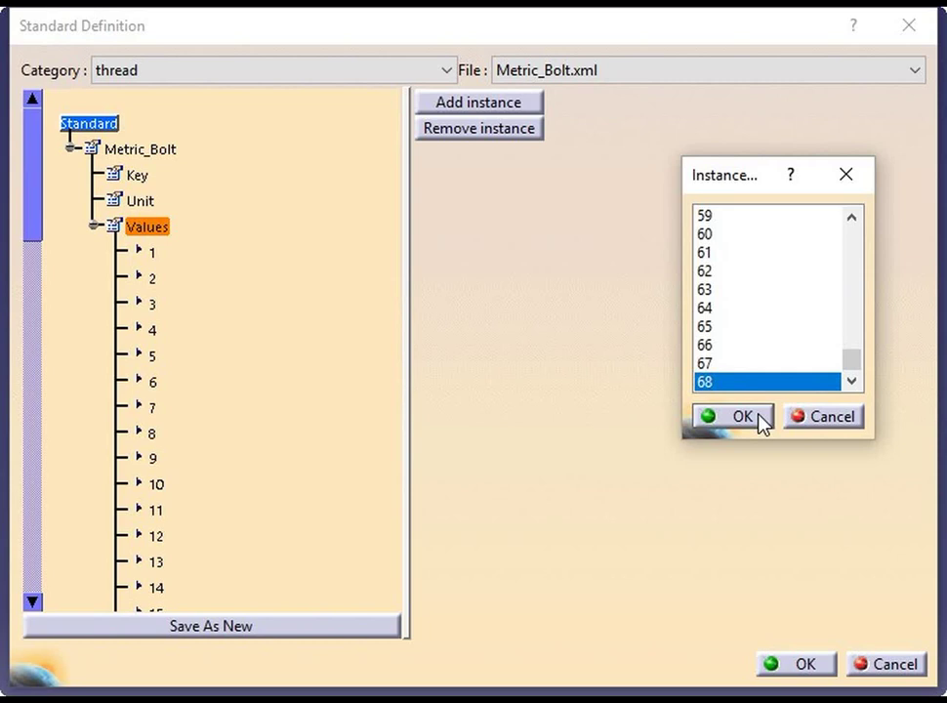
left_click(760, 420)
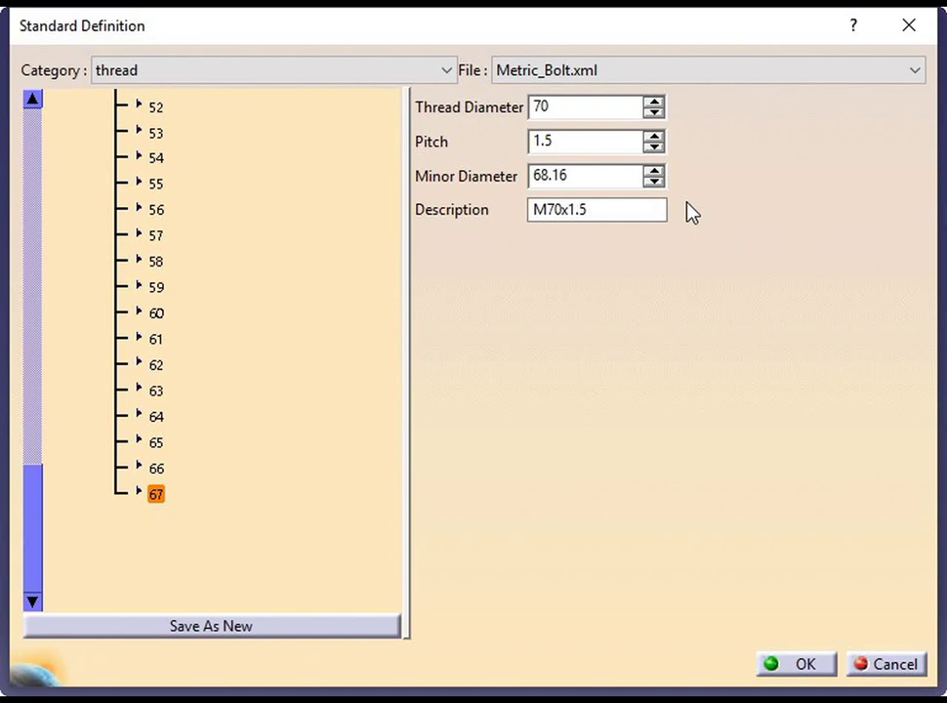
- Save the edited thread standard as Metric_Nut.xml beside Metric_Bolt.xml in the thread folder
left_click(286, 638)
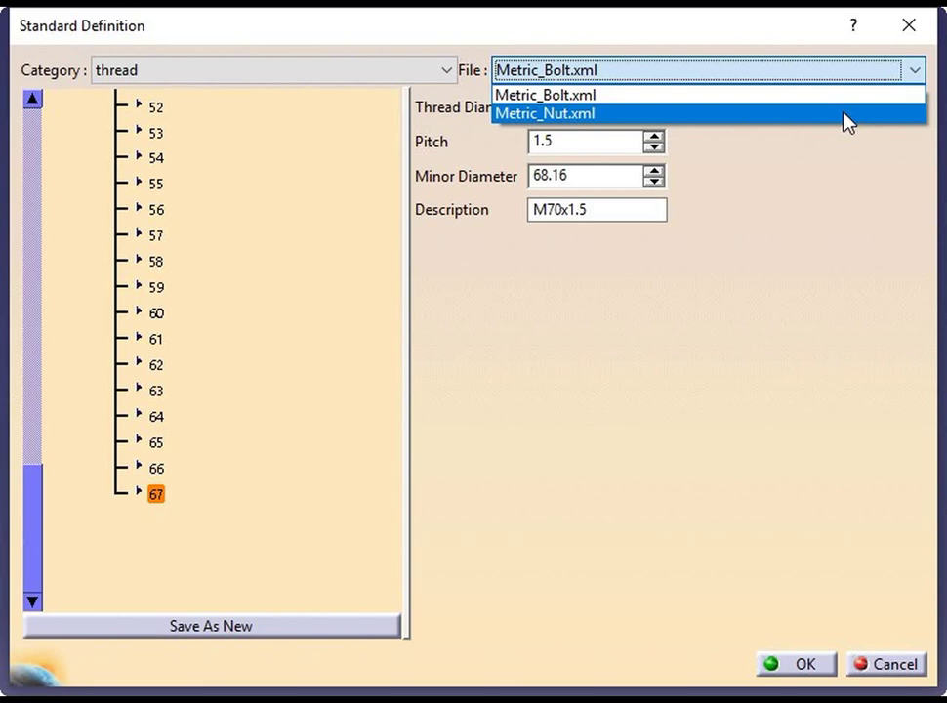
- Load Metric_Nut.xml from the thread File dropdown
left_click(846, 115)
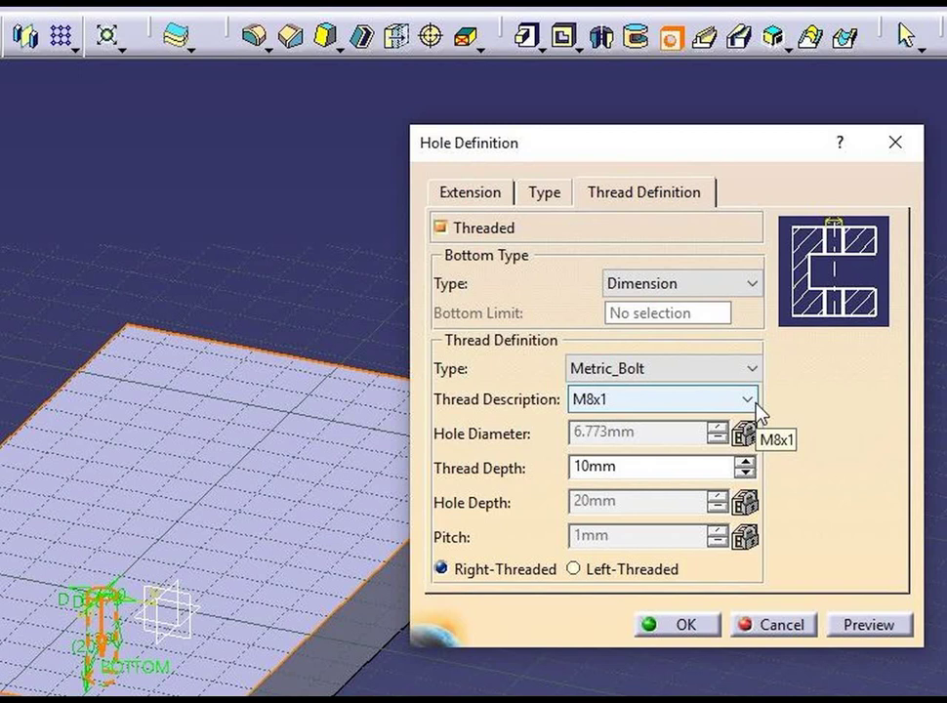
- List the hole's available thread descriptions, M8x1 through M32x1, keeping M8x1 selected
left_click(756, 403)
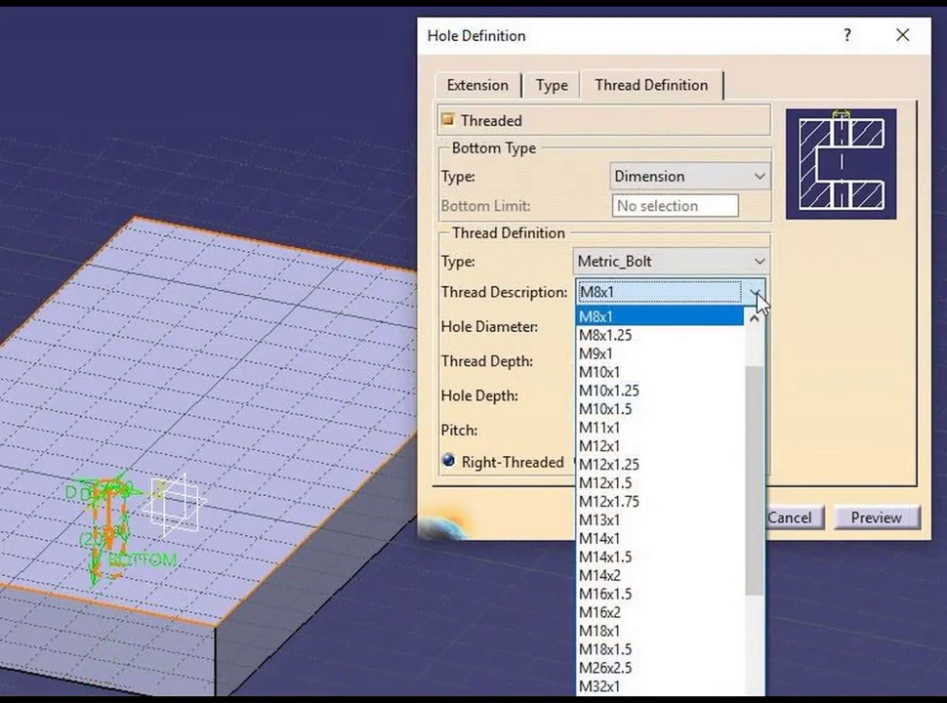